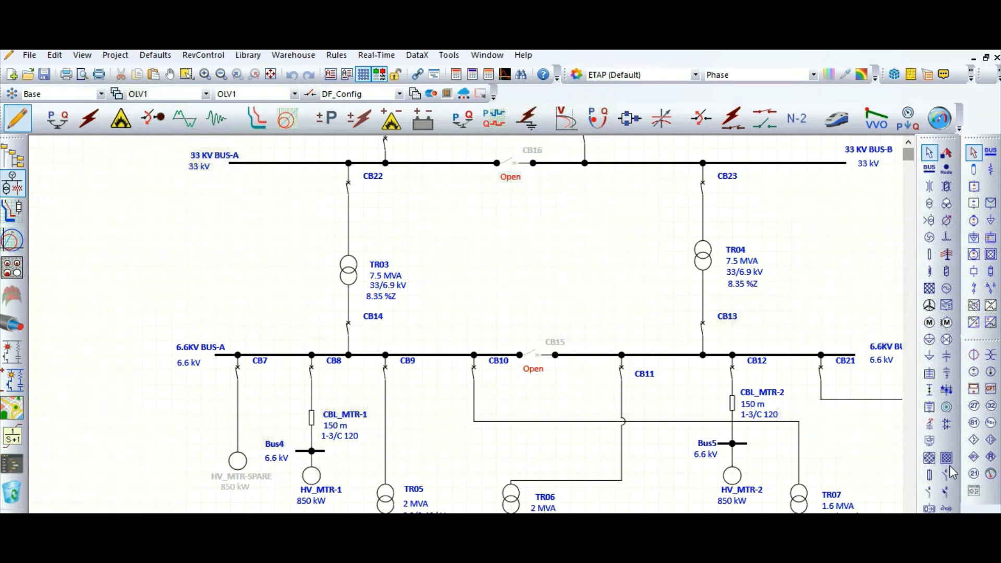
- Place a new high-voltage circuit breaker, CB1, between the 33 kV and 6.6 kV buses
left_click(929, 491)
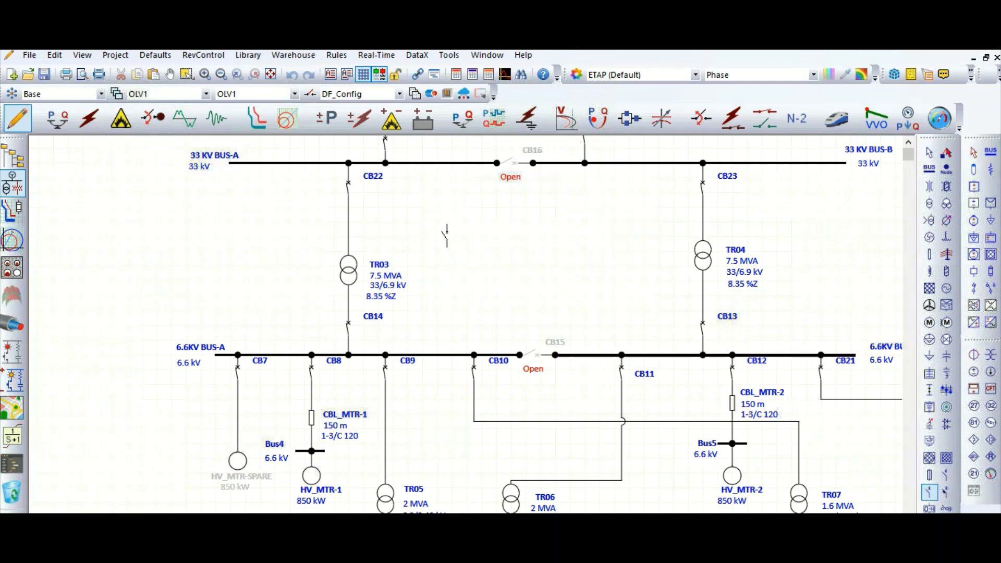
left_click(445, 223)
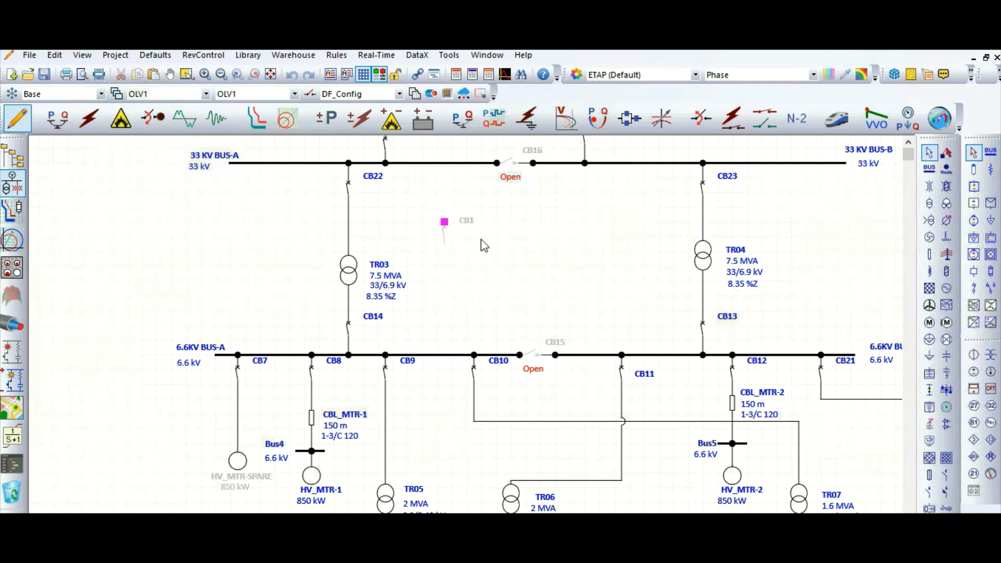
- In CB1's editor, append 1 to the ID and keep the breaker in service as As-Built
double_click(445, 234)
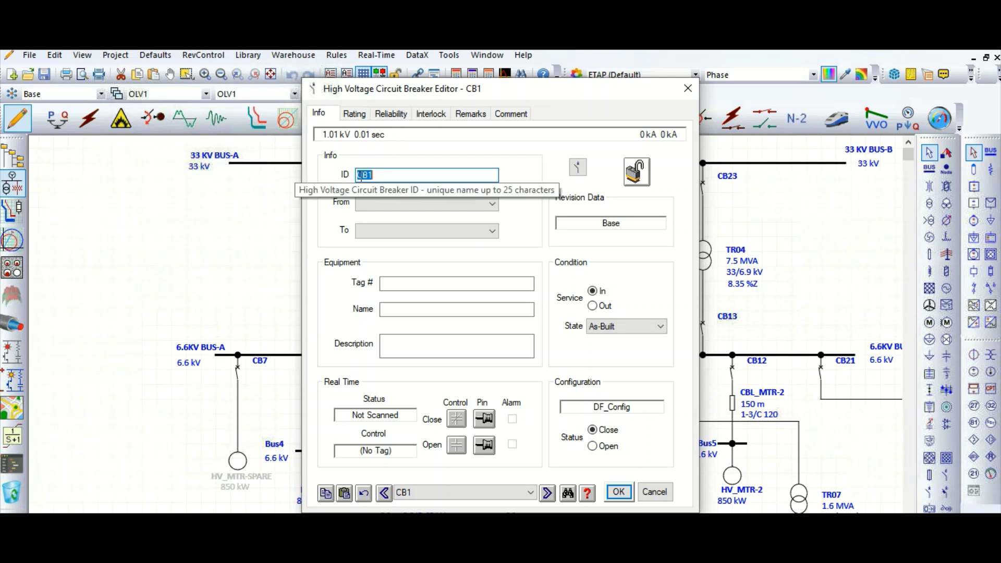
left_click(380, 180)
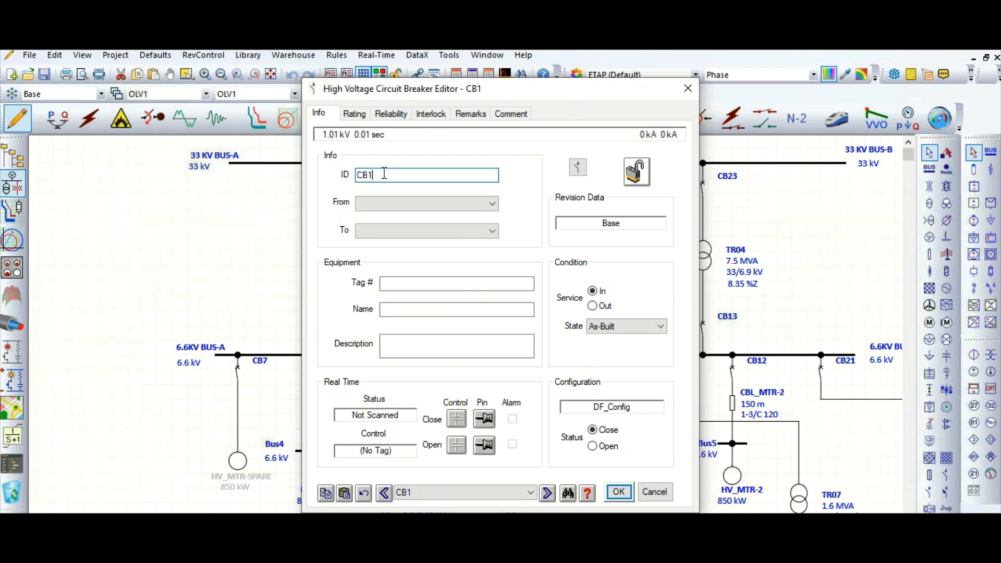
type("1")
left_click(593, 306)
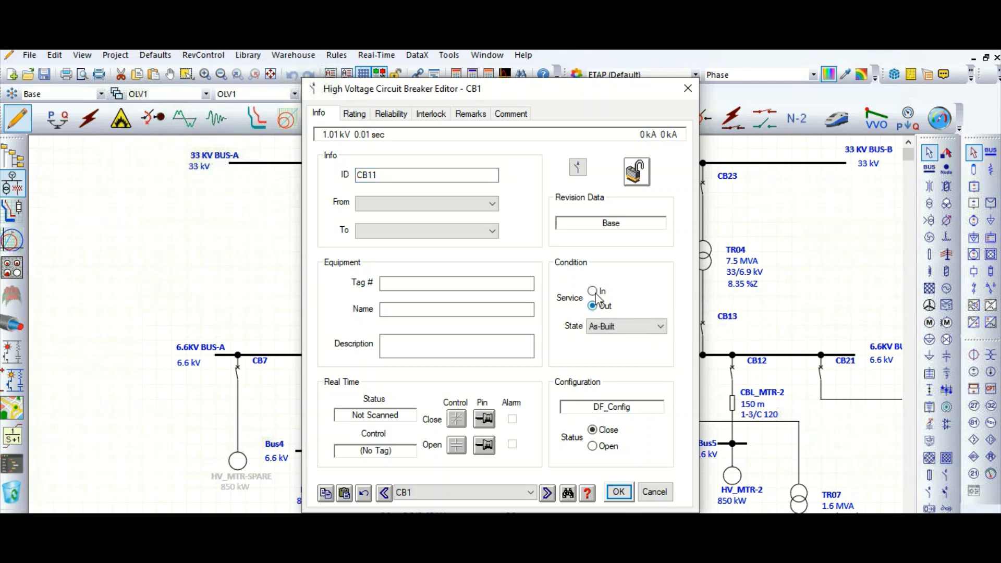
left_click(598, 291)
left_click(656, 332)
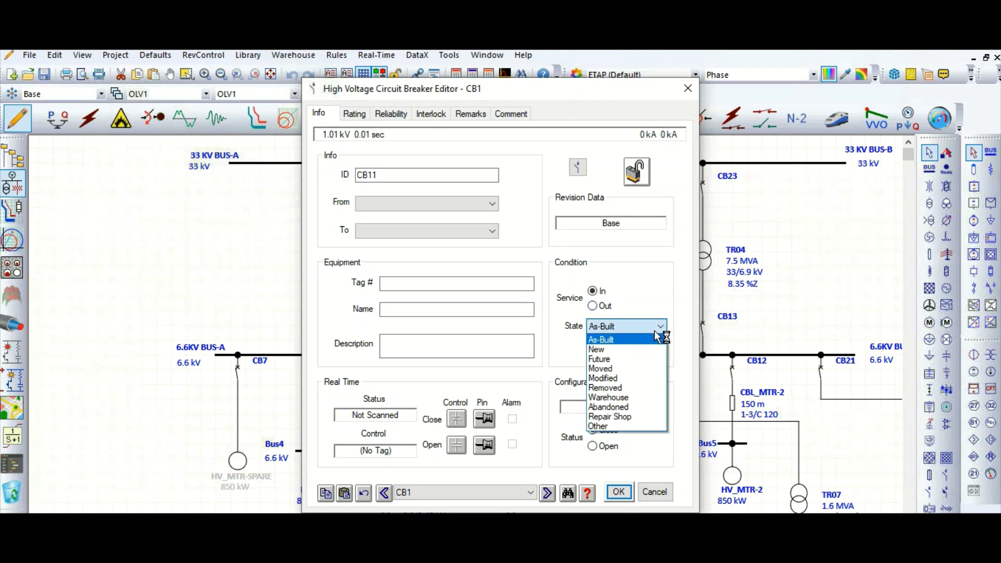
left_click(655, 334)
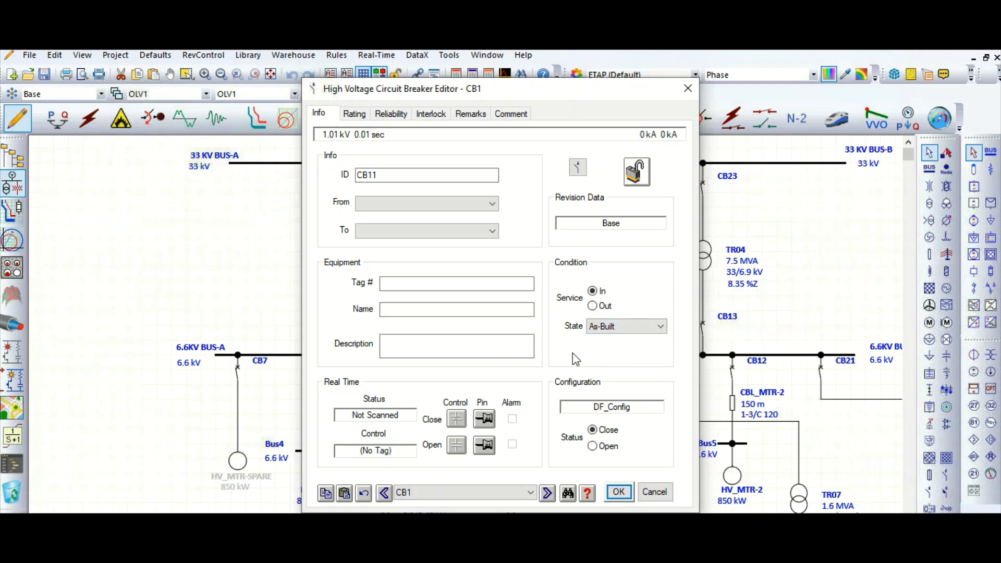
- Clear the duplicate-ID error by changing the ID's ending to 21, then show the Rating tab
left_click(363, 115)
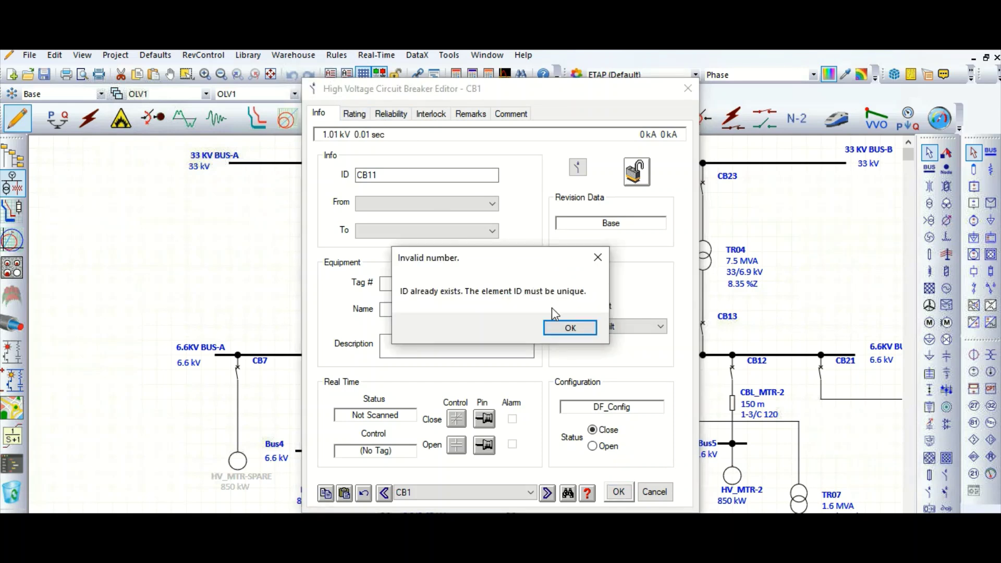
left_click(597, 258)
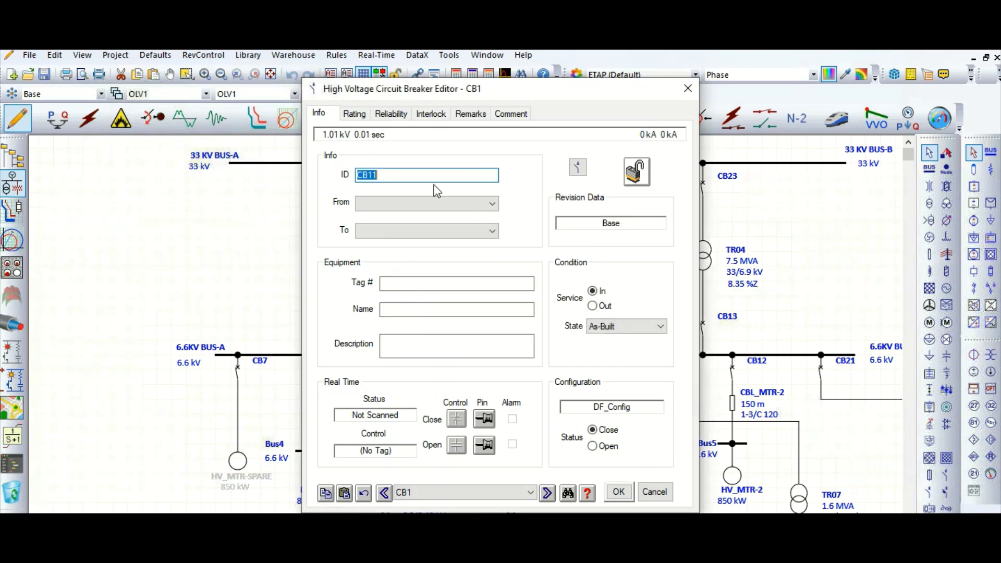
left_click(396, 174)
key("BackSpace")
type("21")
left_click(361, 115)
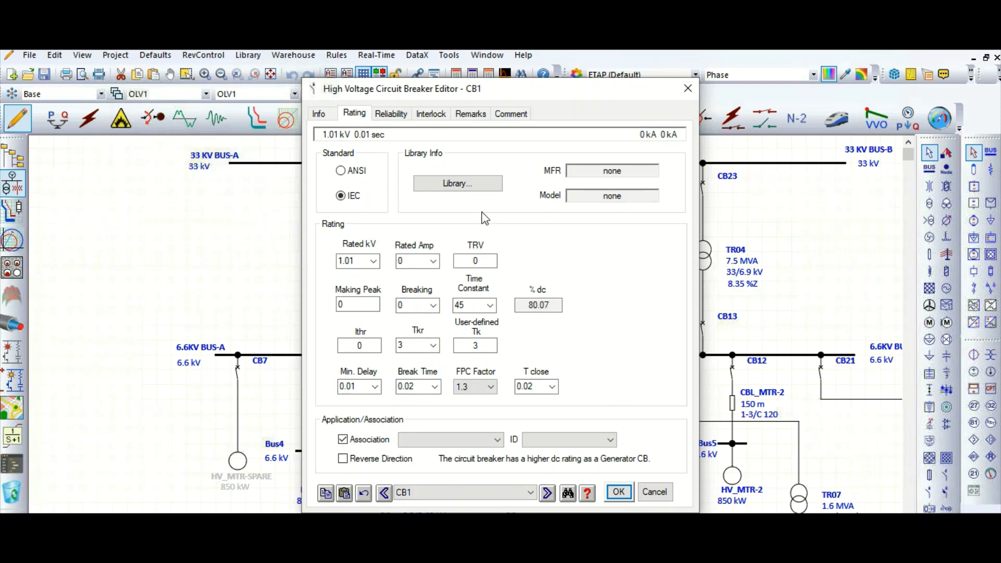
- Apply the ABB VD4-12-31.5 3150 A library model to CB1 (12 kV, 31.5 kA breaking)
left_click(458, 186)
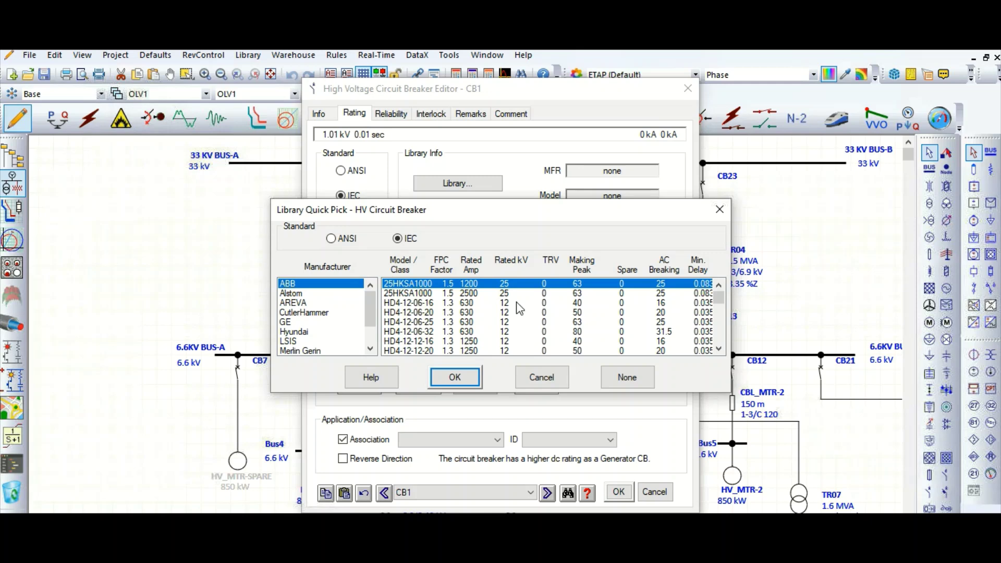
left_click(425, 309)
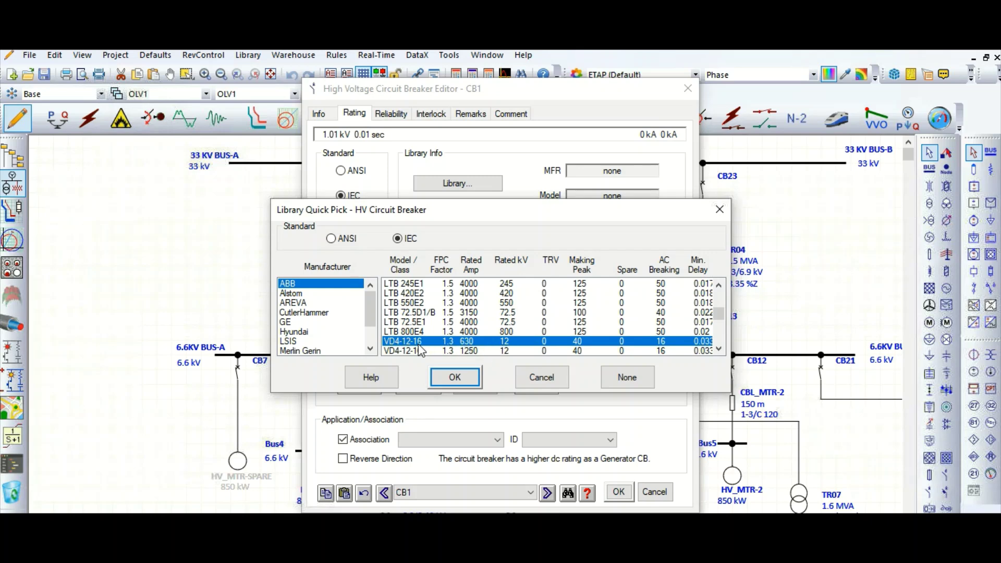
left_click(719, 347)
left_click(719, 347)
left_click(719, 347)
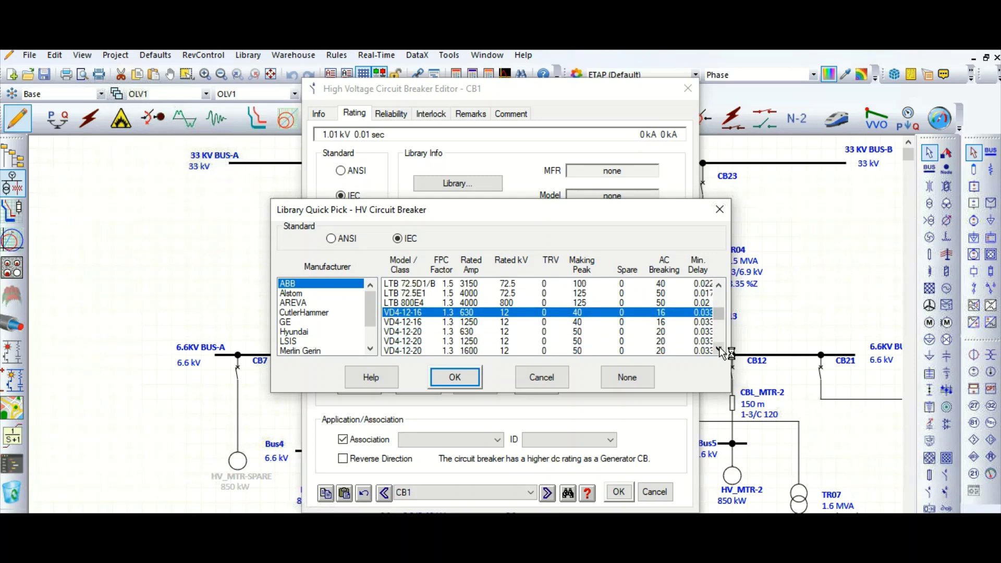
left_click(718, 348)
left_click(718, 348)
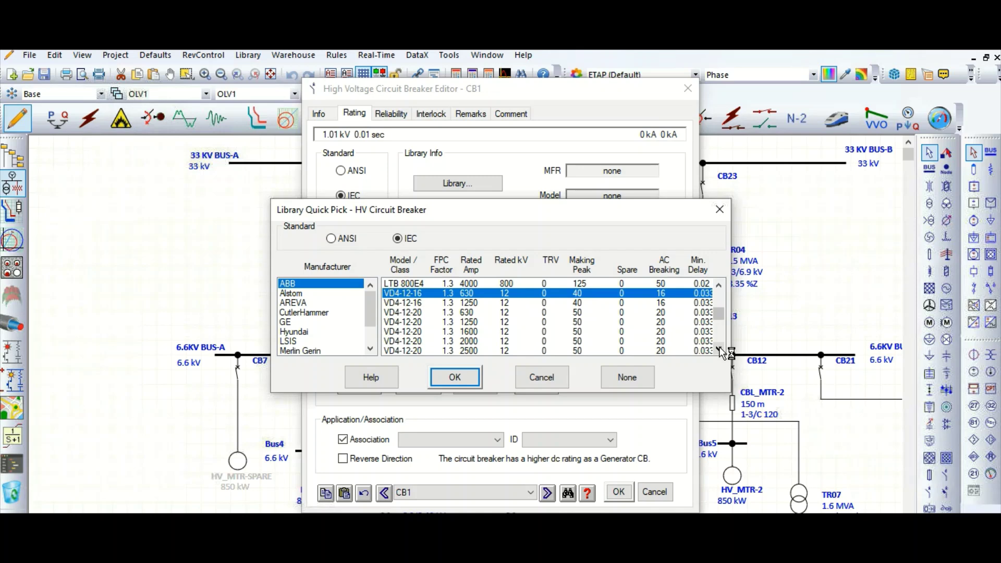
left_click(719, 349)
left_click(719, 348)
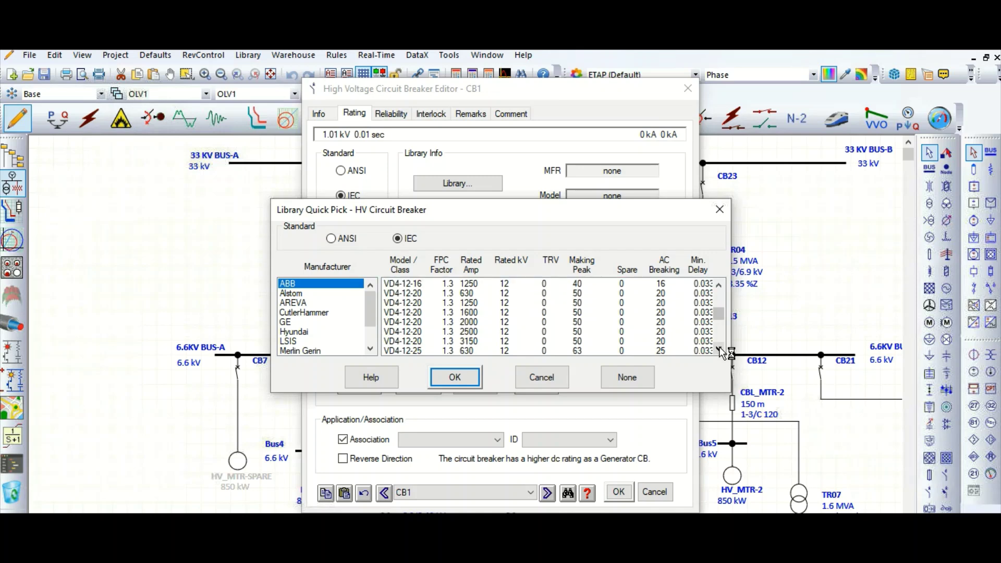
left_click(719, 349)
left_click(719, 348)
left_click(719, 348)
left_click(720, 348)
left_click(719, 348)
left_click(719, 348)
left_click(719, 348)
left_click(719, 348)
left_click(719, 348)
left_click(719, 348)
left_click(719, 348)
left_click(476, 309)
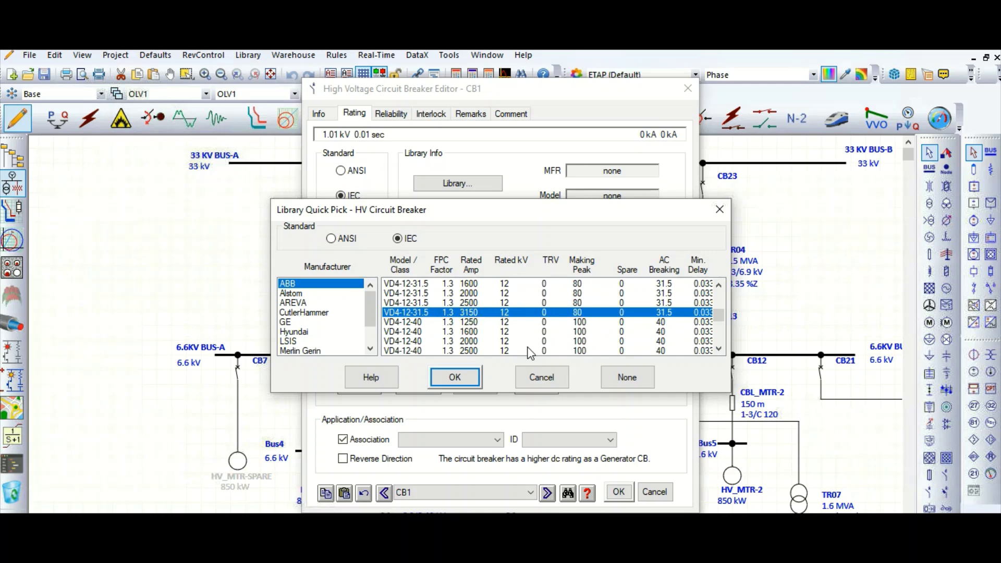
left_click(454, 382)
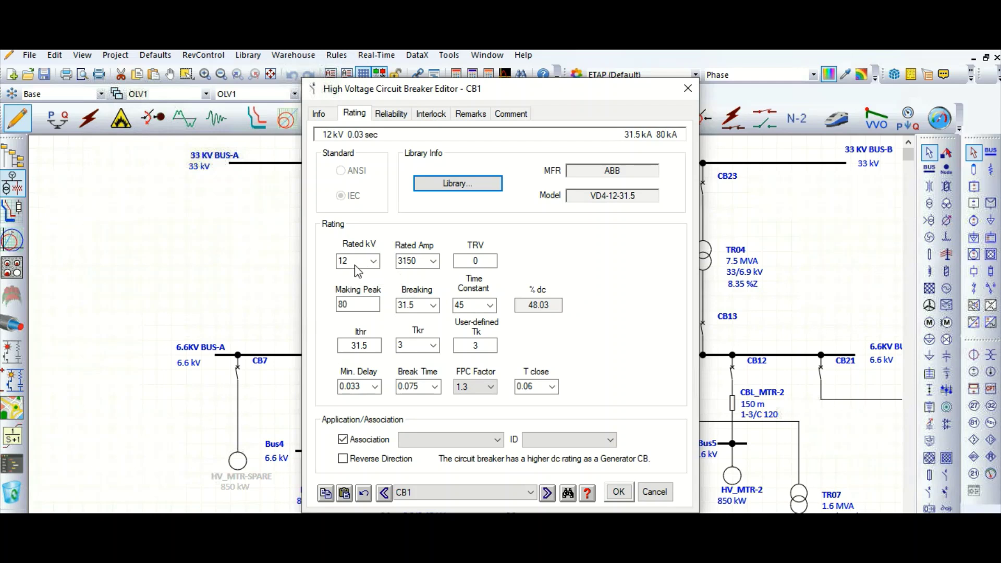
- Keep 3150 A as the rated current and bring up the DC time constant choices
left_click(433, 261)
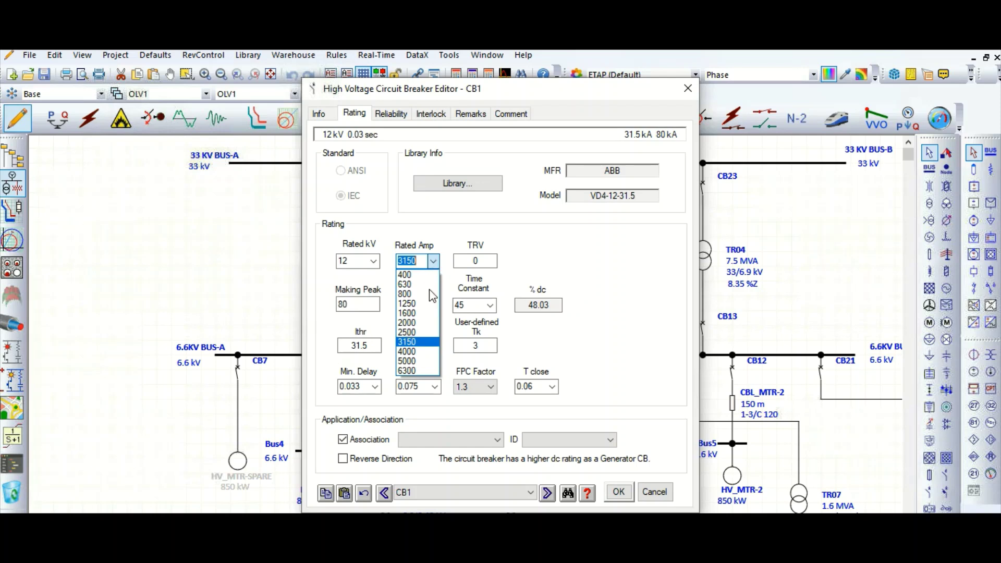
left_click(457, 236)
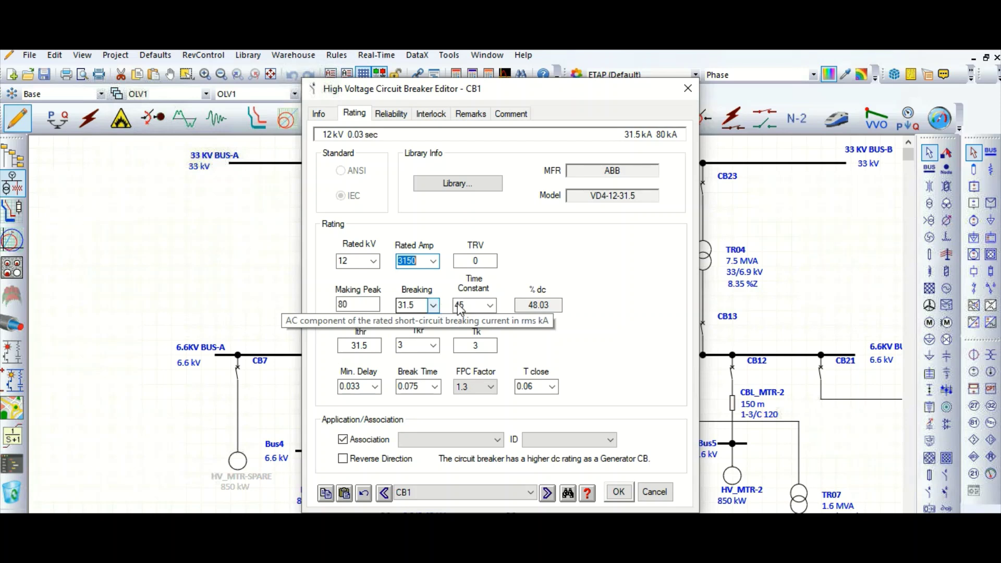
left_click(491, 306)
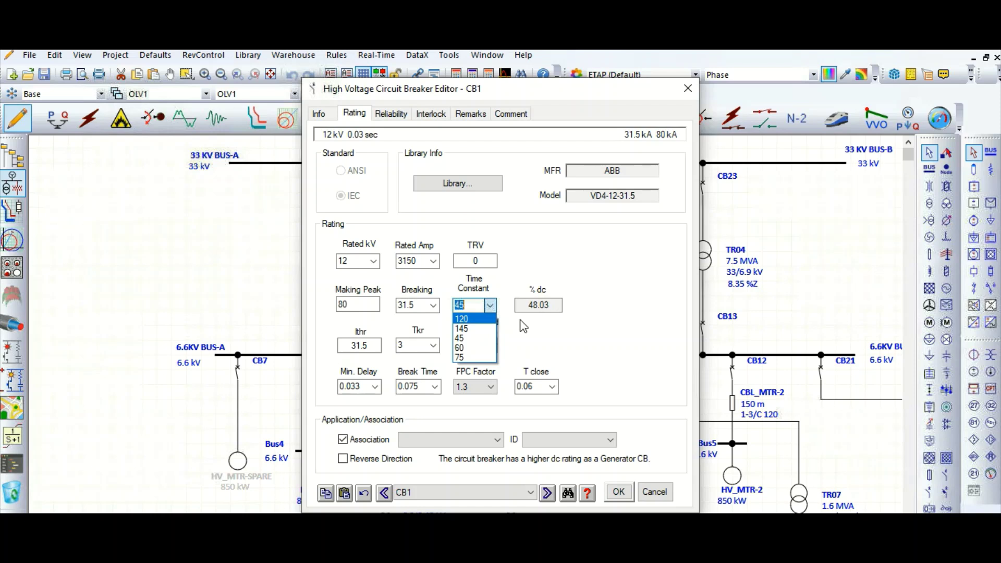
- Try DC time constants 120 and 75, settling on 60 for 57.69 % dc
left_click(464, 346)
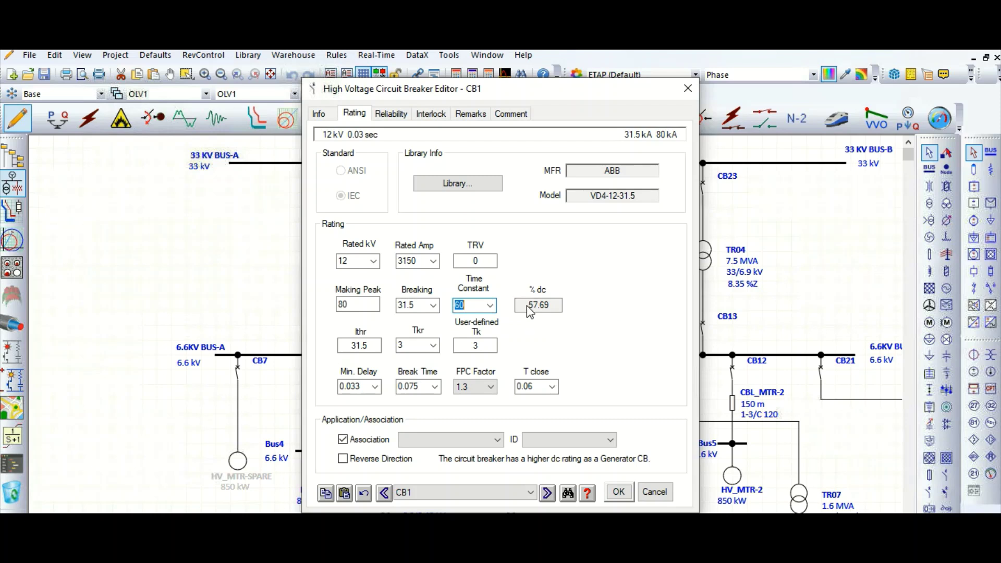
left_click(490, 306)
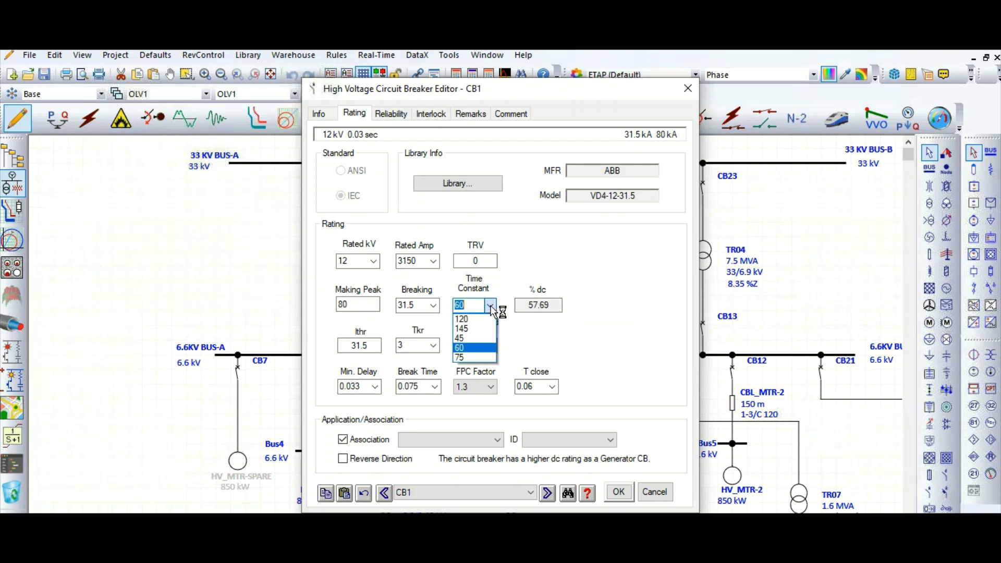
left_click(467, 318)
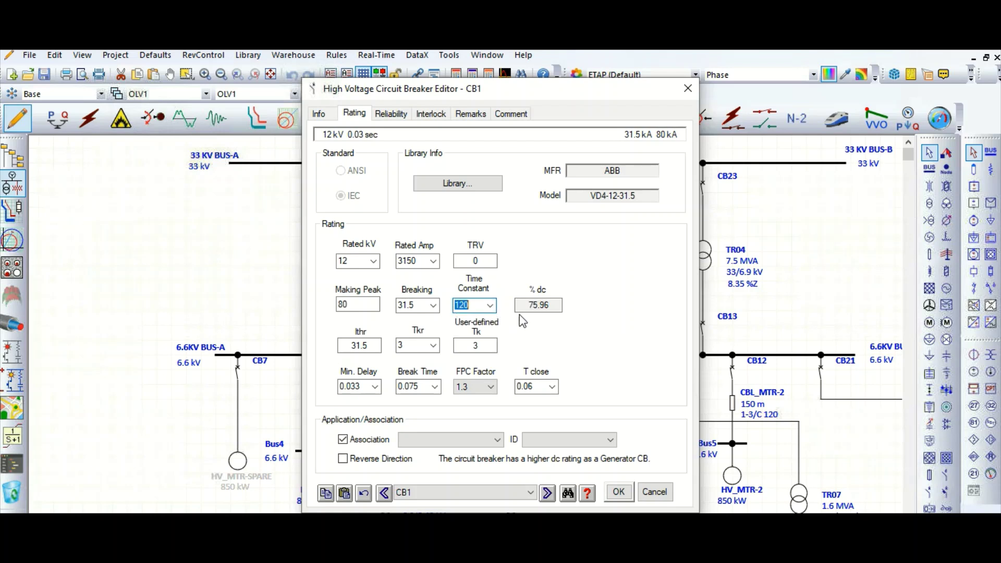
left_click(490, 306)
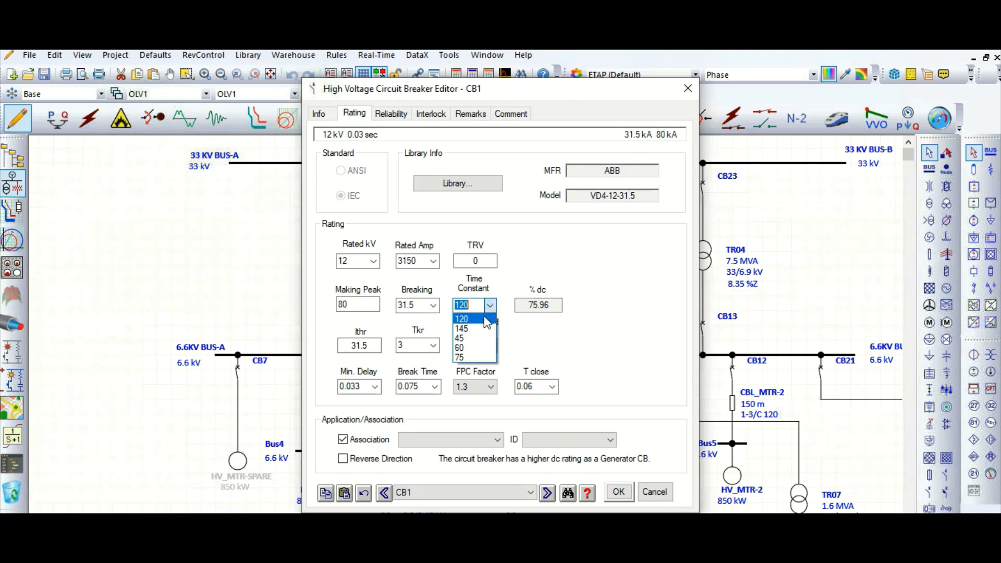
left_click(466, 359)
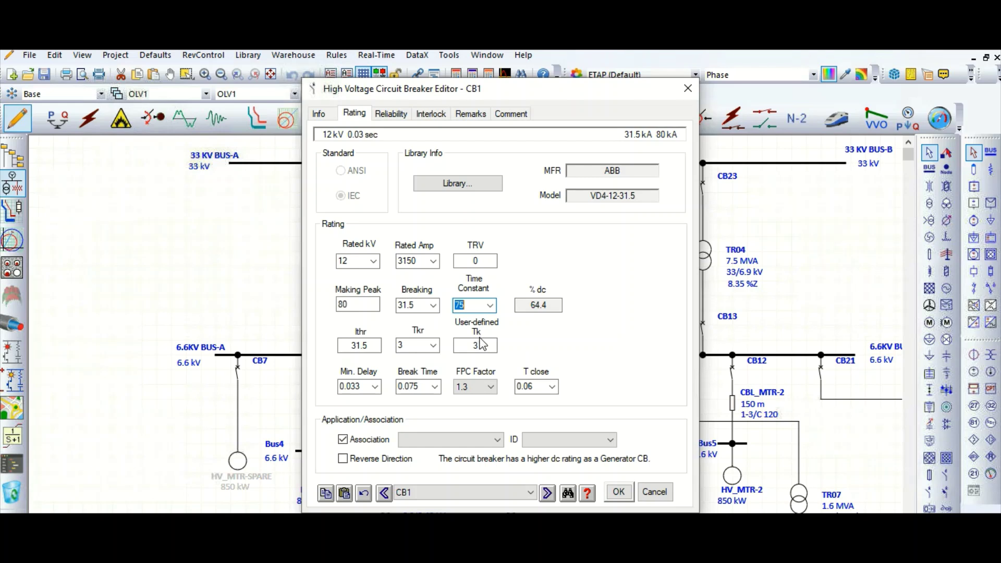
left_click(489, 306)
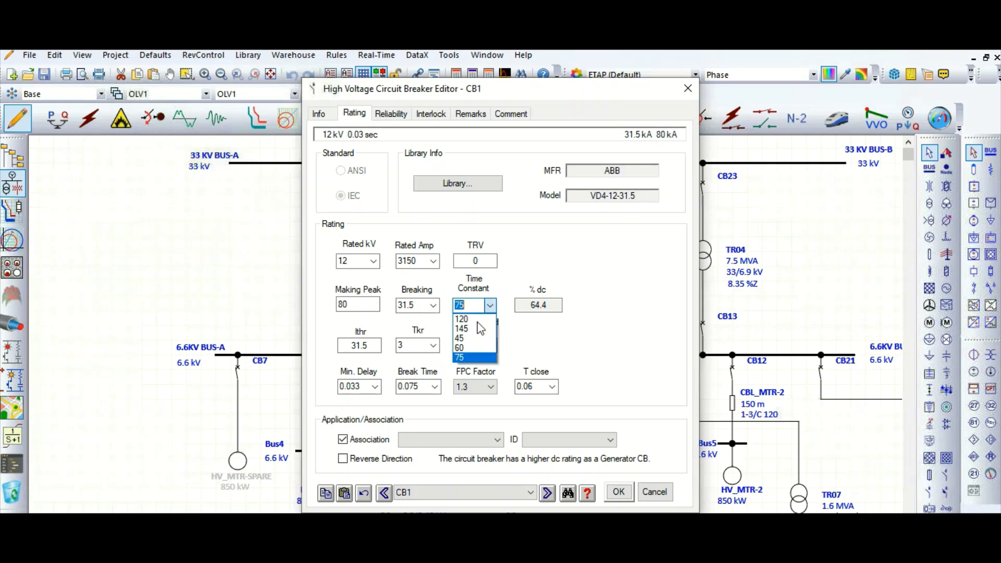
left_click(461, 348)
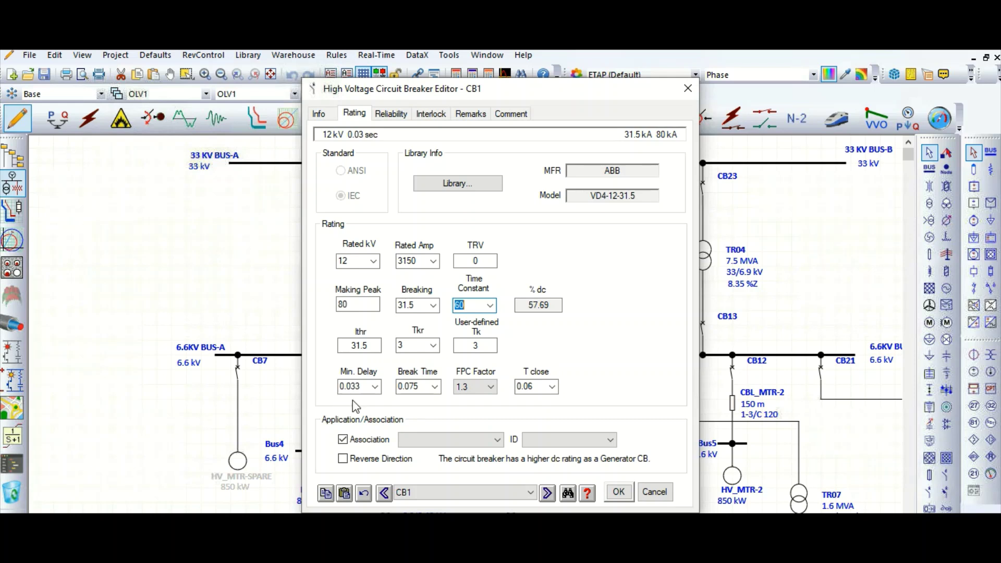
- Set the minimum delay to 0.06 s after trying 0.02, then switch to the DC-offset diagram
left_click(377, 387)
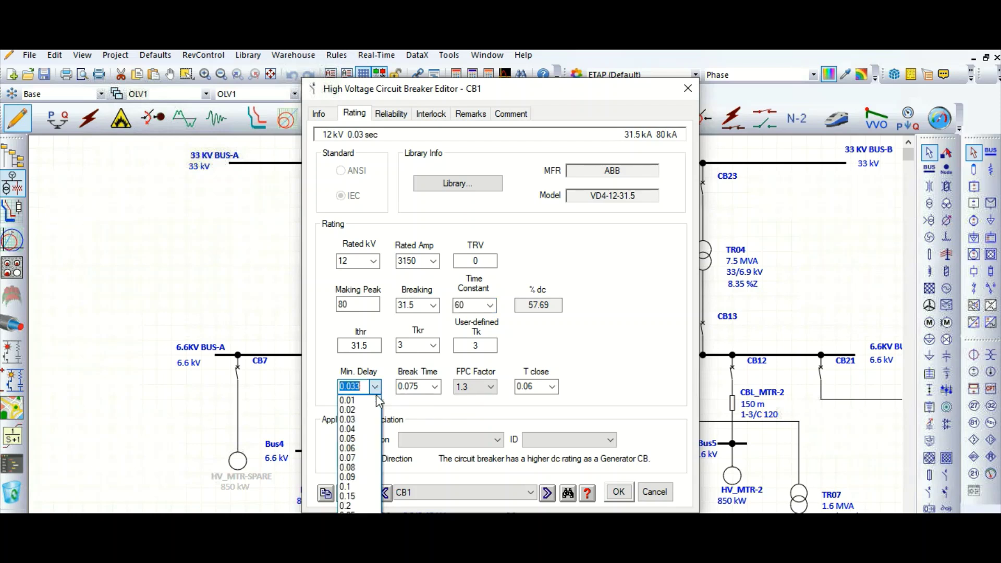
left_click(358, 449)
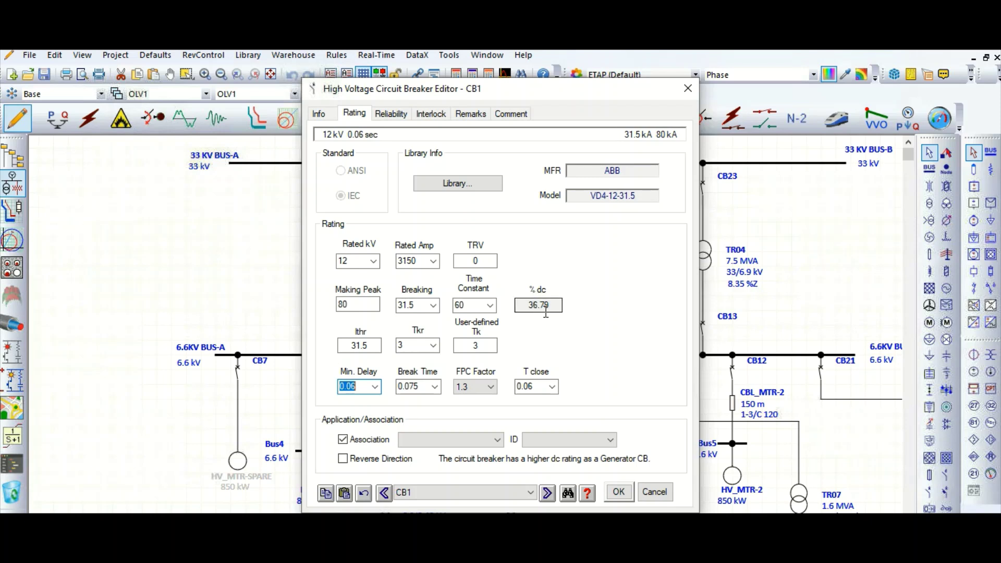
left_click(375, 386)
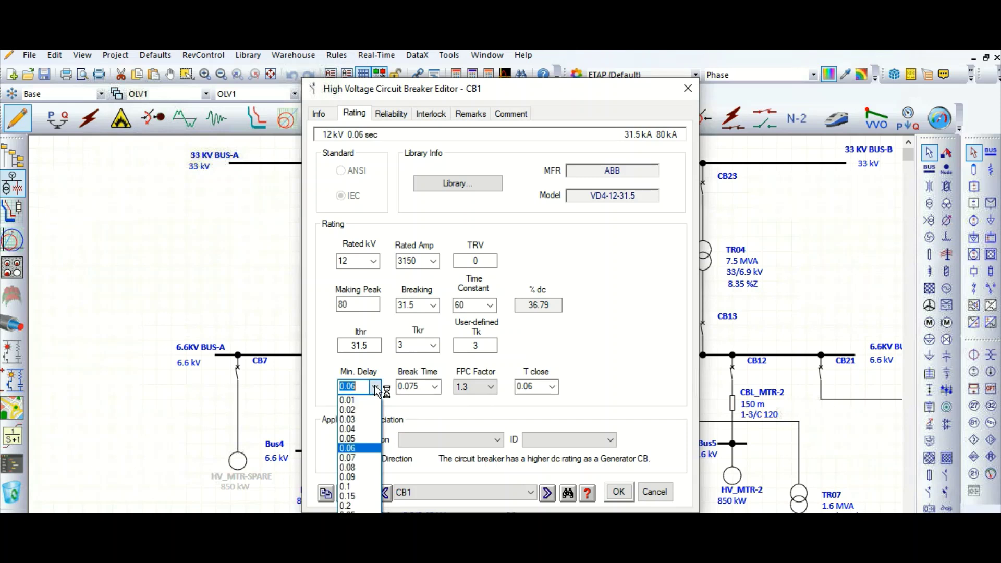
left_click(360, 410)
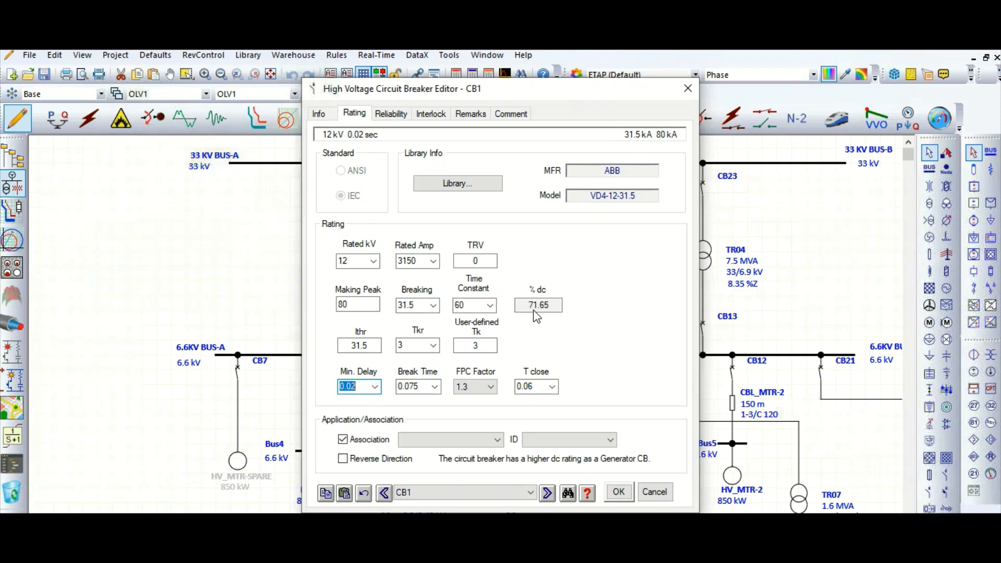
left_click(375, 386)
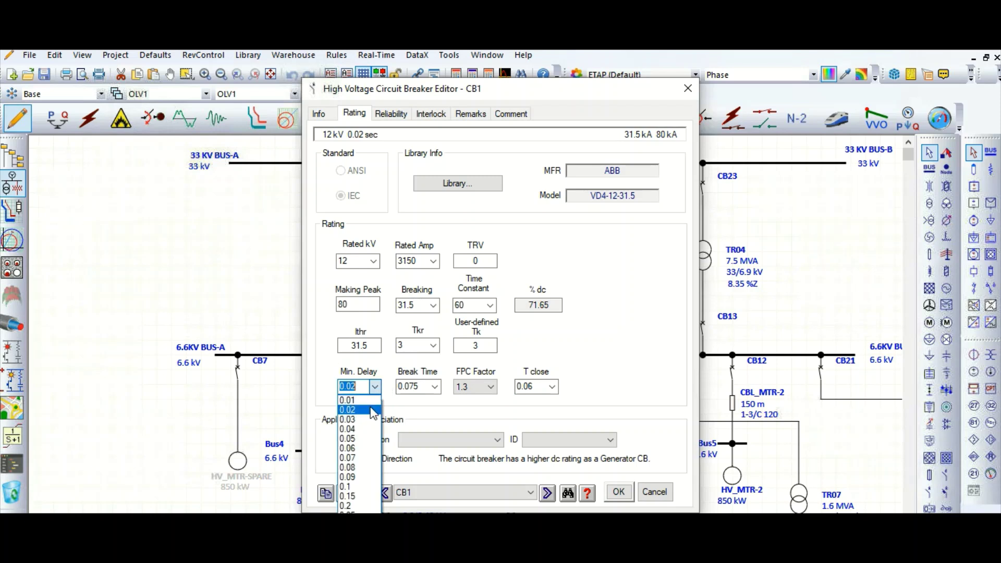
left_click(358, 447)
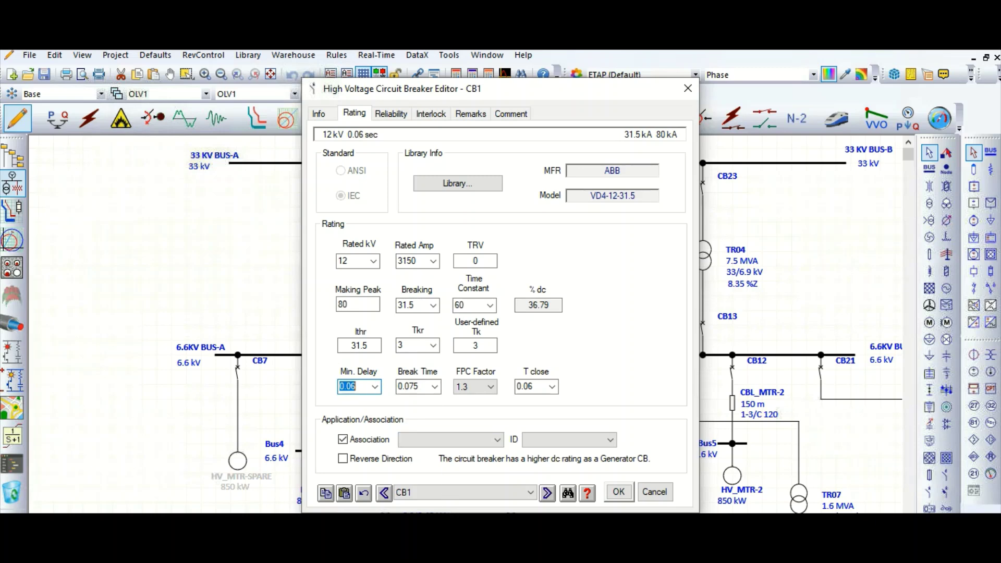
key("alt+Tab")
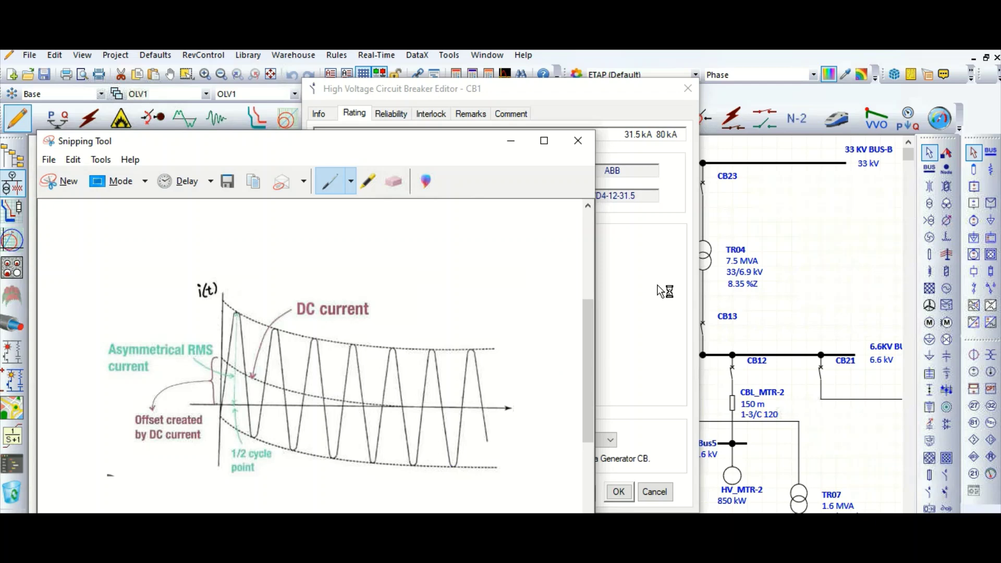
- Return from the DC-offset diagram capture to CB1's rating editor
key("alt+Tab")
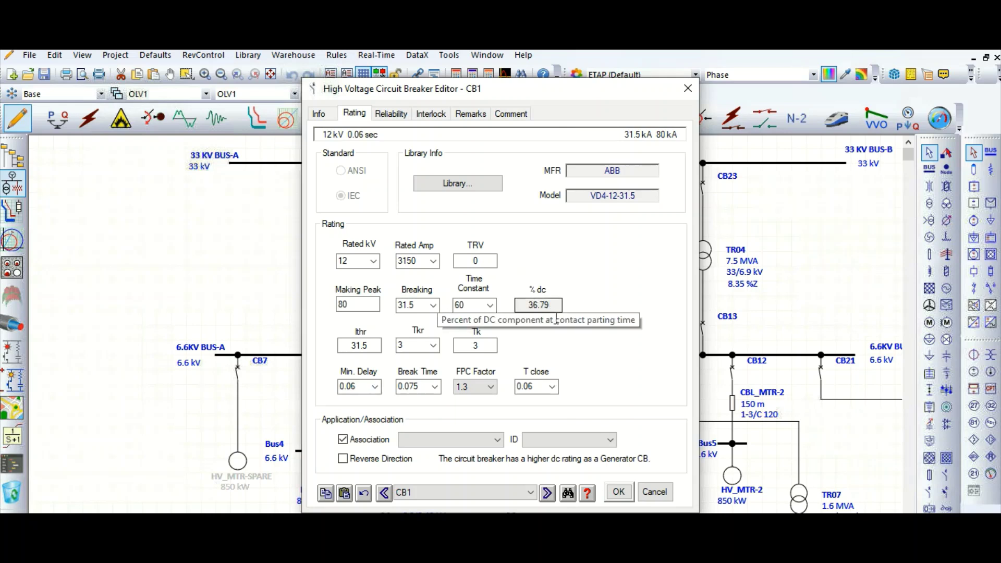
left_click(436, 389)
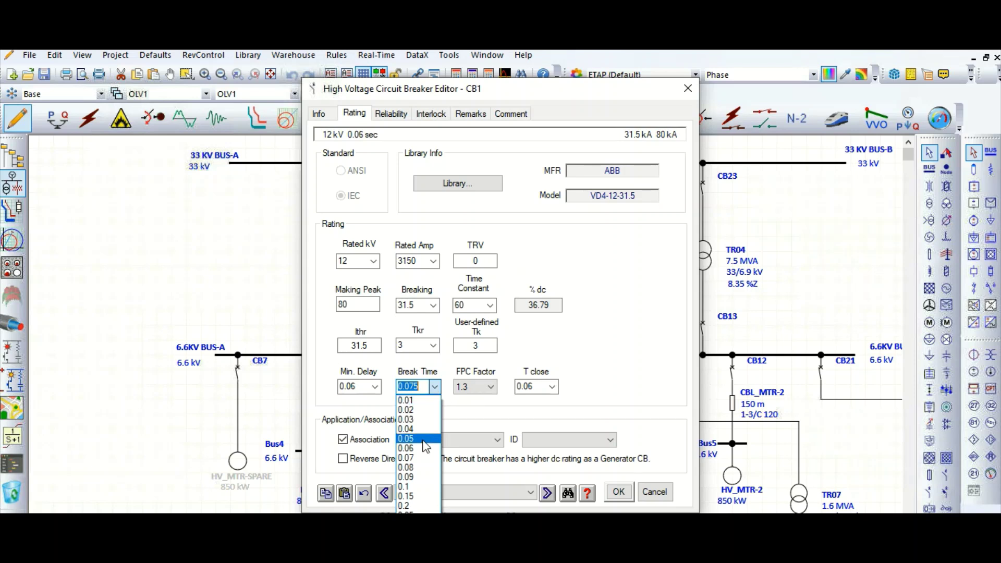
left_click(487, 398)
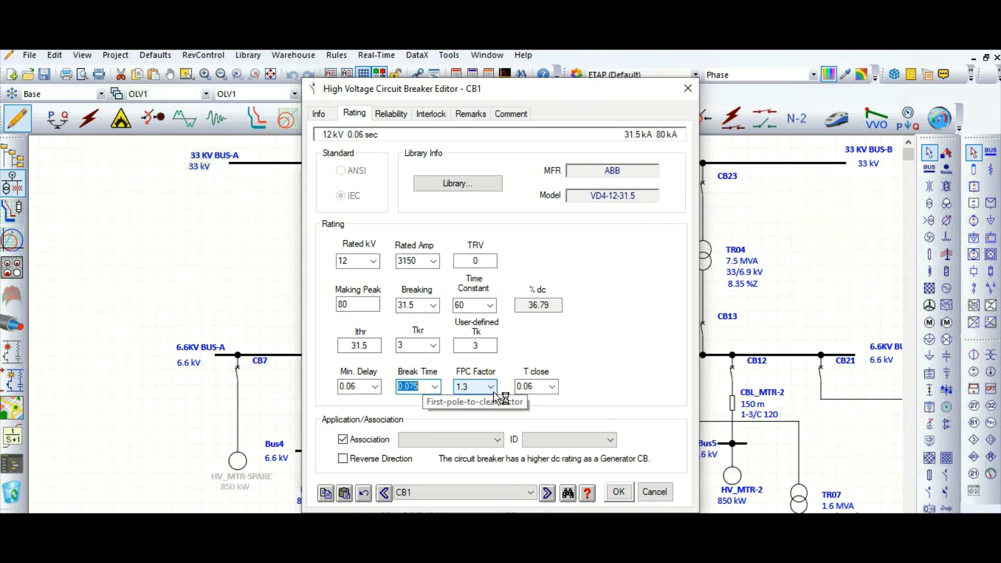
left_click(490, 386)
left_click(493, 392)
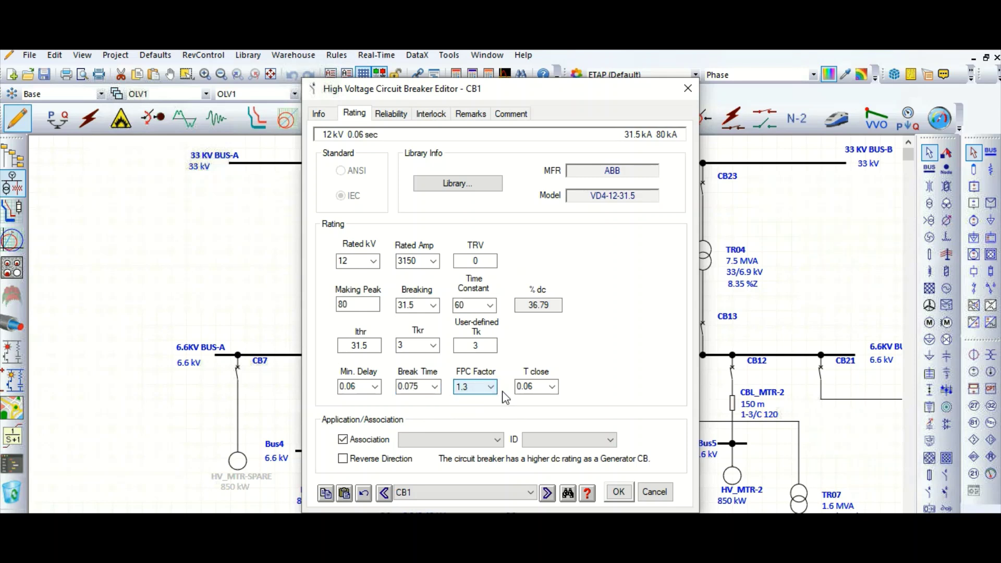